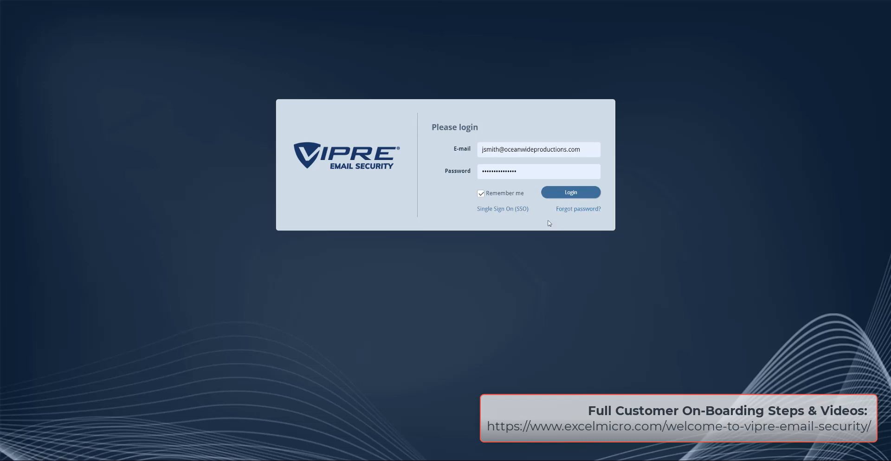
Log in with the saved credentials and open the form for creating a new customer.
{"action": "left_click", "coordinate": [571, 194]}
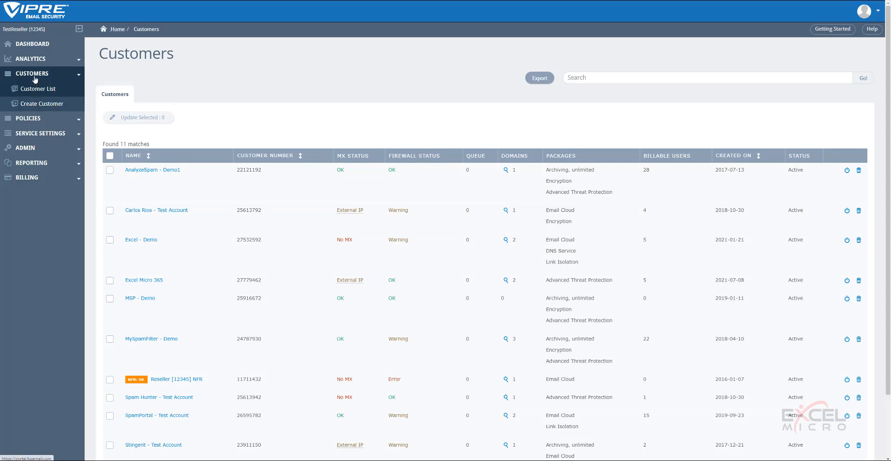
{"action": "left_click", "coordinate": [47, 104]}
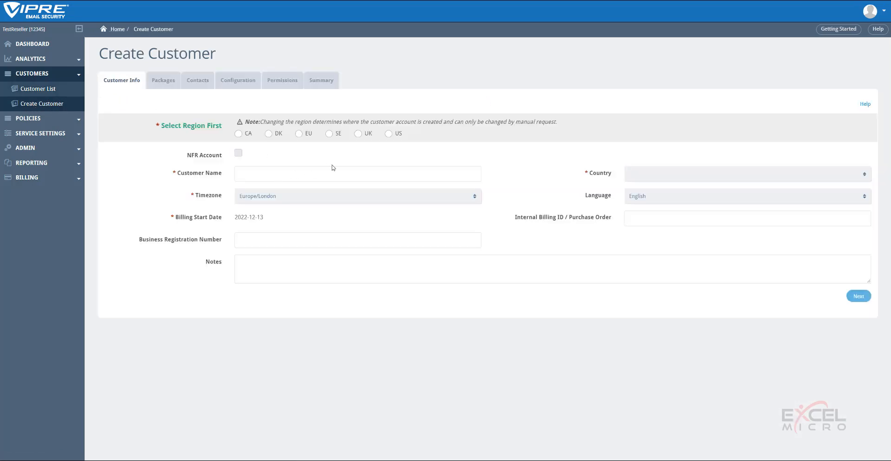
Select the US region and enter "Another Customer abc 123" as the customer name.
{"action": "left_click", "coordinate": [389, 135]}
{"action": "left_click", "coordinate": [263, 174]}
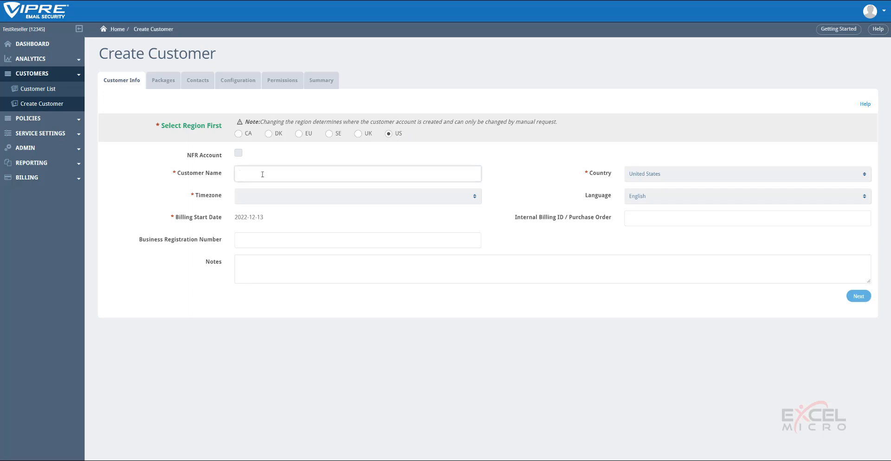
{"action": "type", "text": "Another Customer abc 123"}
Set the customer's timezone to America/Detroit and continue to package selection.
{"action": "left_click", "coordinate": [247, 195]}
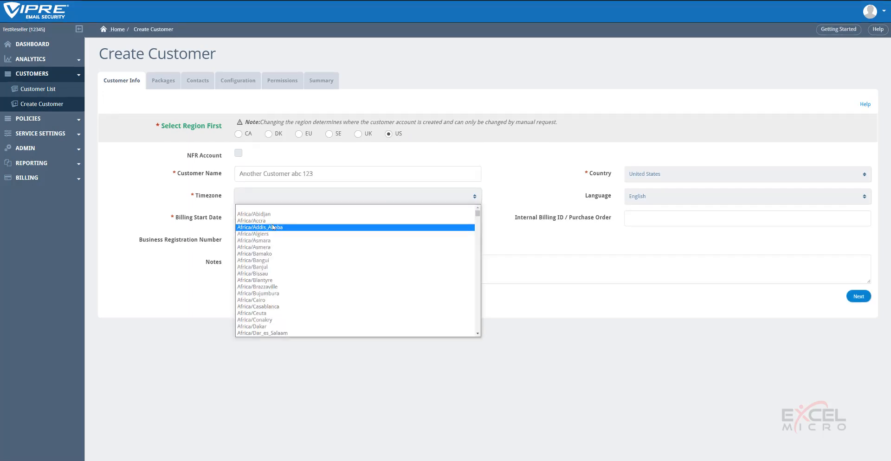
{"action": "scroll", "coordinate": [285, 233], "scroll_direction": "down", "scroll_amount": 10}
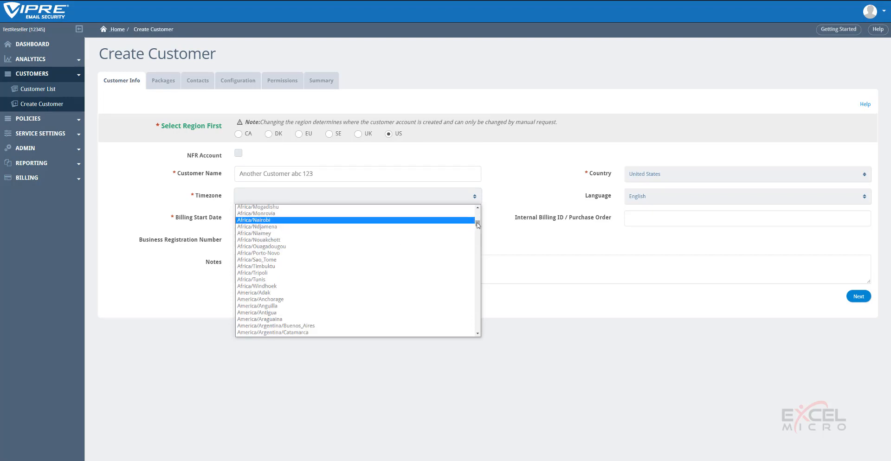
{"action": "left_click_drag", "start_coordinate": [476, 223], "coordinate": [476, 247]}
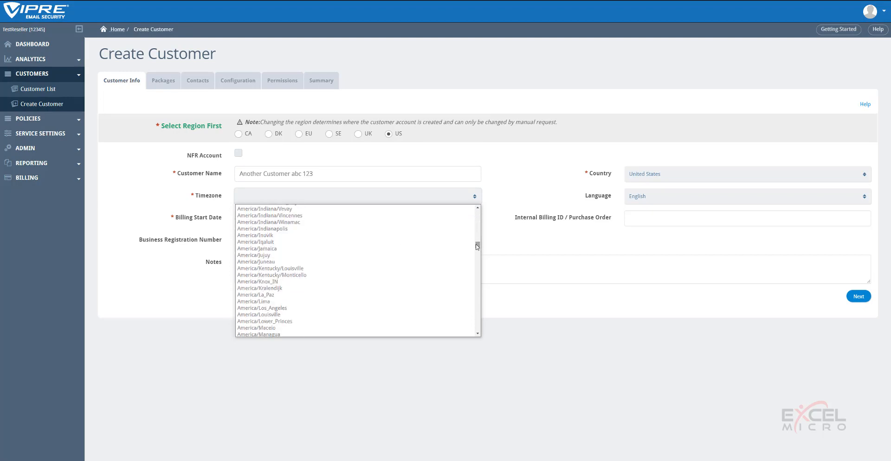
{"action": "scroll", "coordinate": [361, 254], "scroll_direction": "up", "scroll_amount": 7}
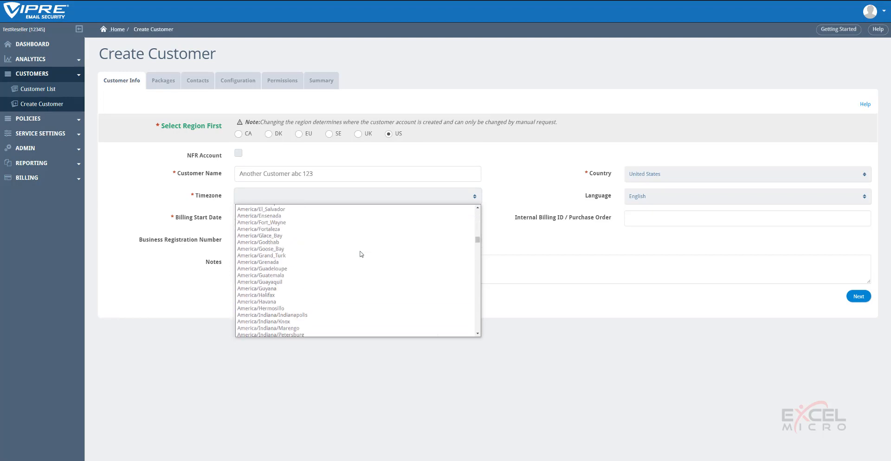
{"action": "scroll", "coordinate": [361, 254], "scroll_direction": "up", "scroll_amount": 3}
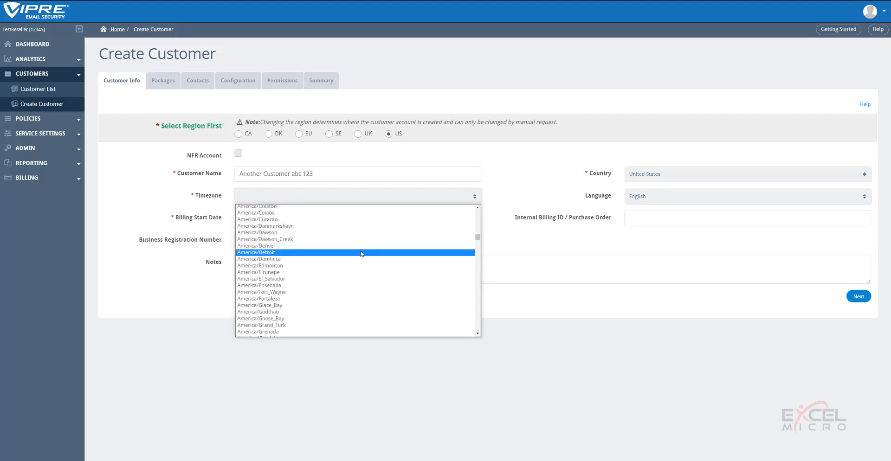
{"action": "left_click", "coordinate": [361, 253]}
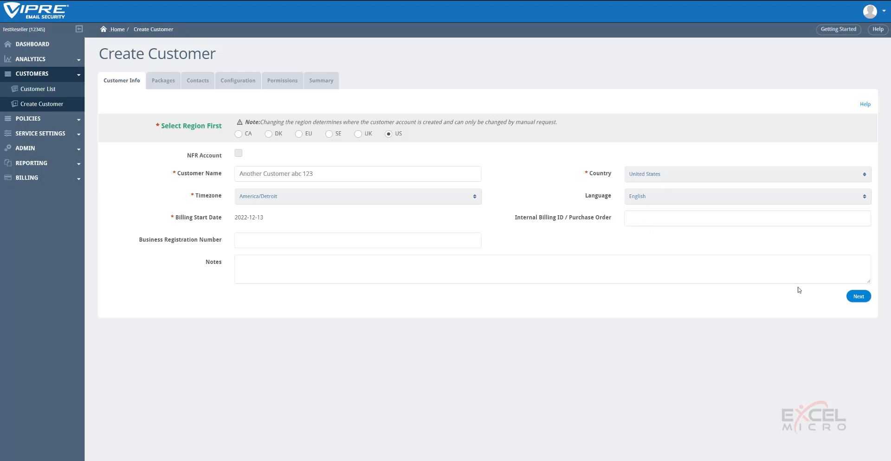
{"action": "left_click", "coordinate": [857, 298]}
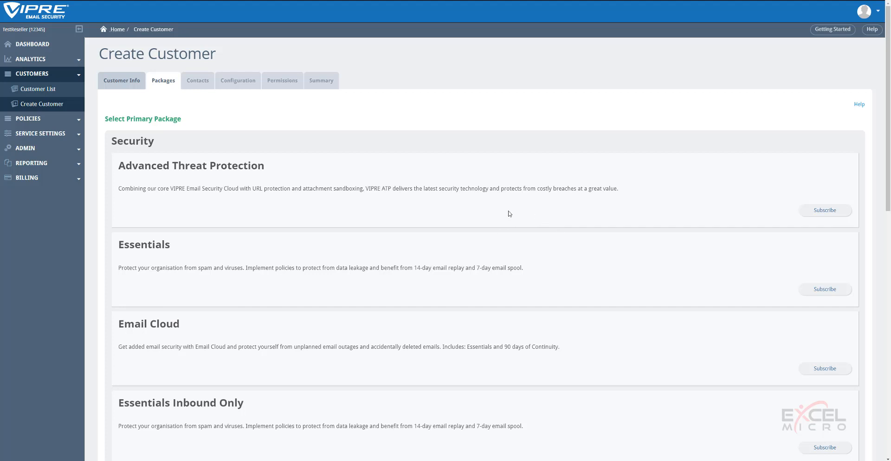
Subscribe the customer to the Advanced Threat Protection primary package without add-ons and continue to the contacts.
{"action": "scroll", "coordinate": [508, 212], "scroll_direction": "down", "scroll_amount": 2}
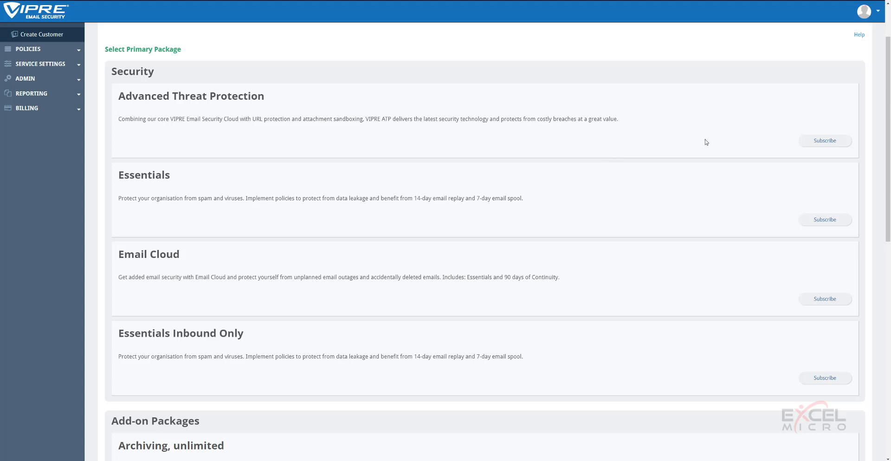
{"action": "left_click", "coordinate": [821, 142]}
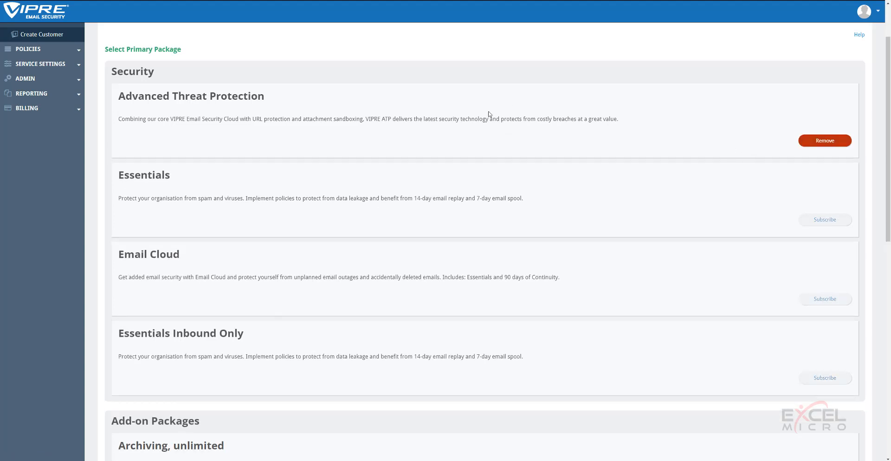
{"action": "scroll", "coordinate": [615, 198], "scroll_direction": "down", "scroll_amount": 1}
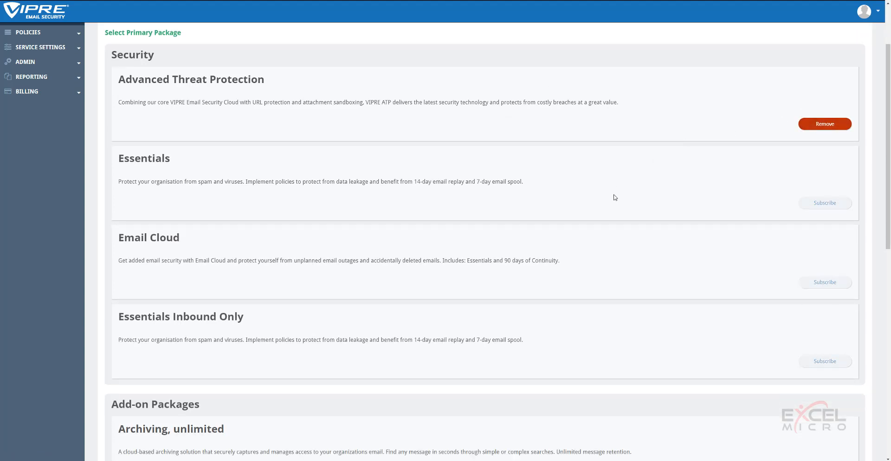
{"action": "scroll", "coordinate": [615, 197], "scroll_direction": "down", "scroll_amount": 8}
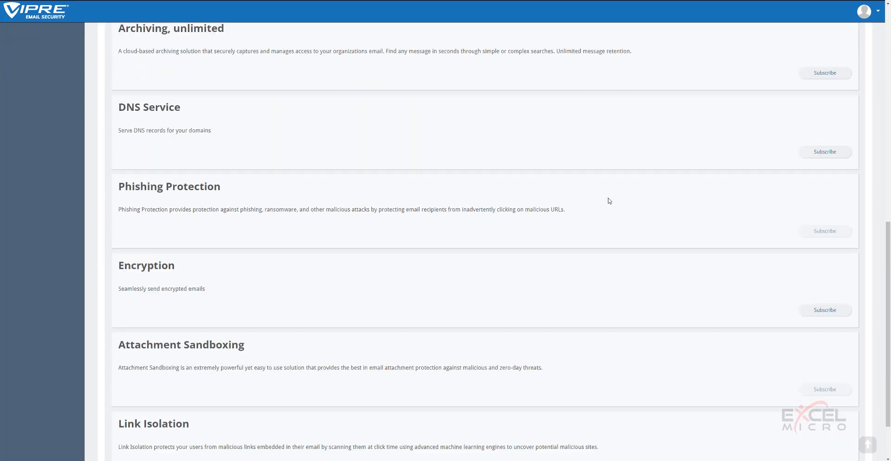
{"action": "scroll", "coordinate": [609, 201], "scroll_direction": "down", "scroll_amount": 2}
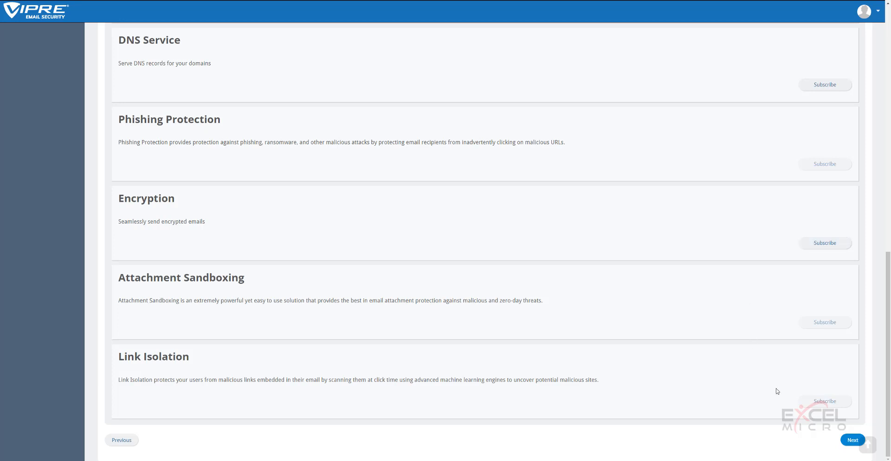
{"action": "left_click", "coordinate": [851, 441]}
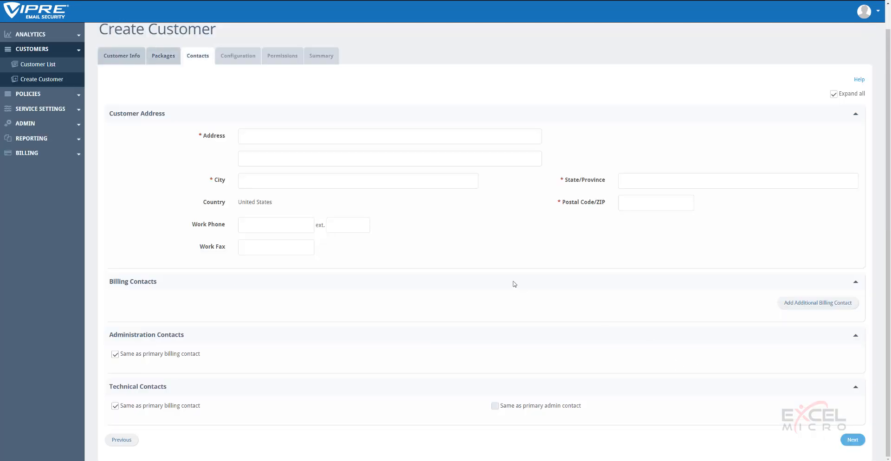
Fill in the customer's address from the first saved address, set the state to PA, and continue to the configuration.
{"action": "left_click", "coordinate": [299, 138]}
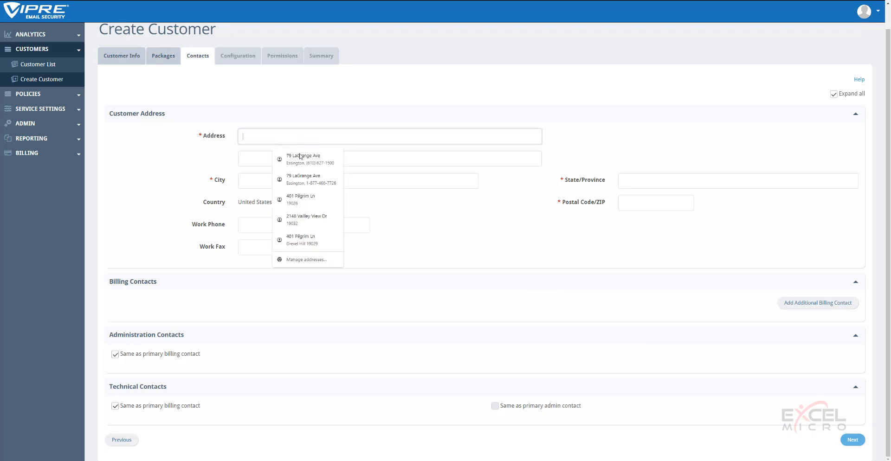
{"action": "left_click", "coordinate": [300, 156]}
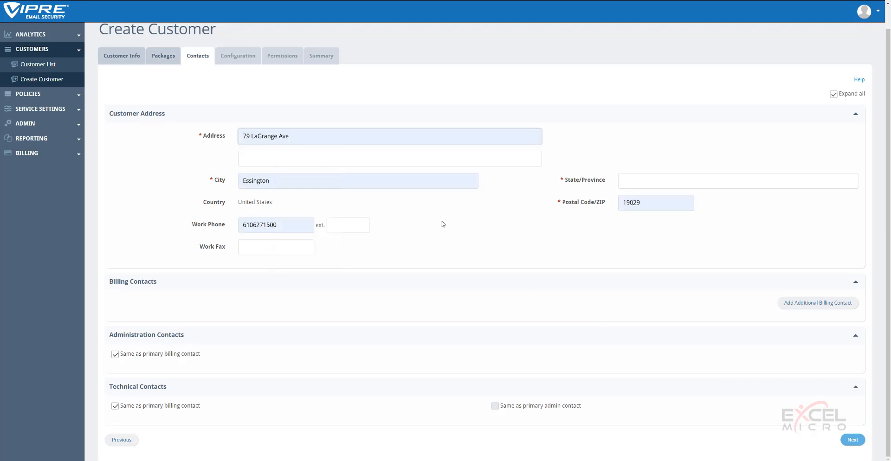
{"action": "left_click", "coordinate": [638, 177]}
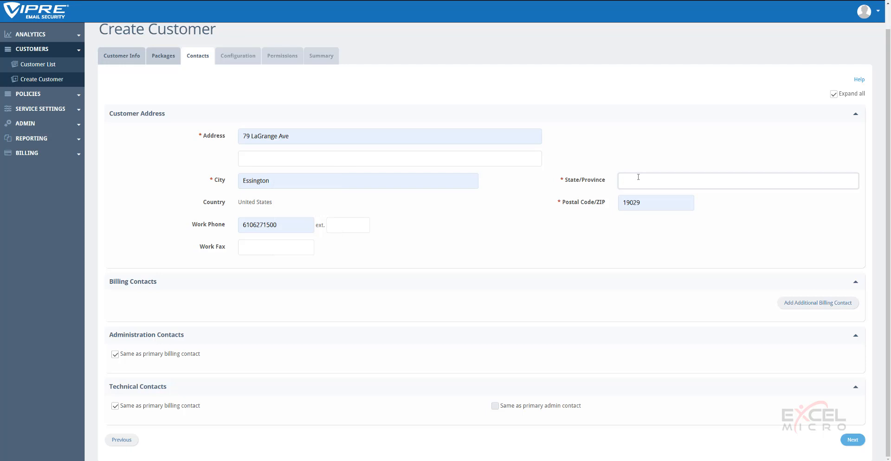
{"action": "type", "text": "PA"}
{"action": "left_click", "coordinate": [857, 440]}
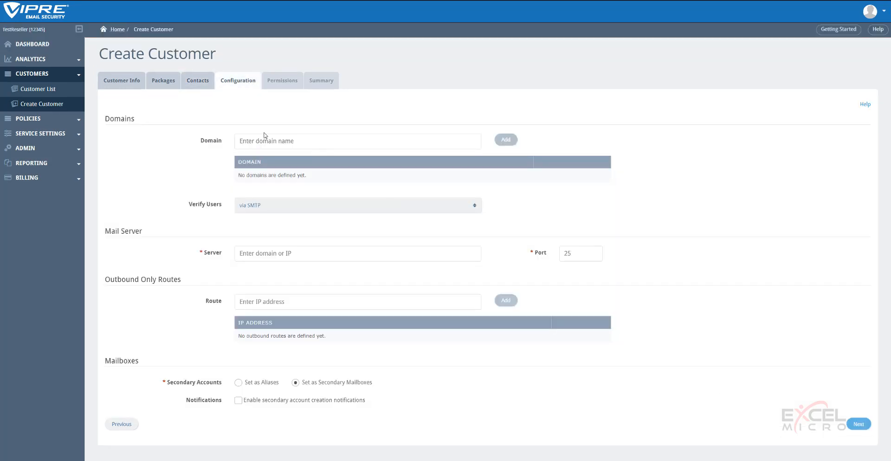
Add anotherdomain12345678.com to the customer's domains, copying the domain name for reuse.
{"action": "left_click", "coordinate": [262, 142]}
{"action": "type", "text": "an"}
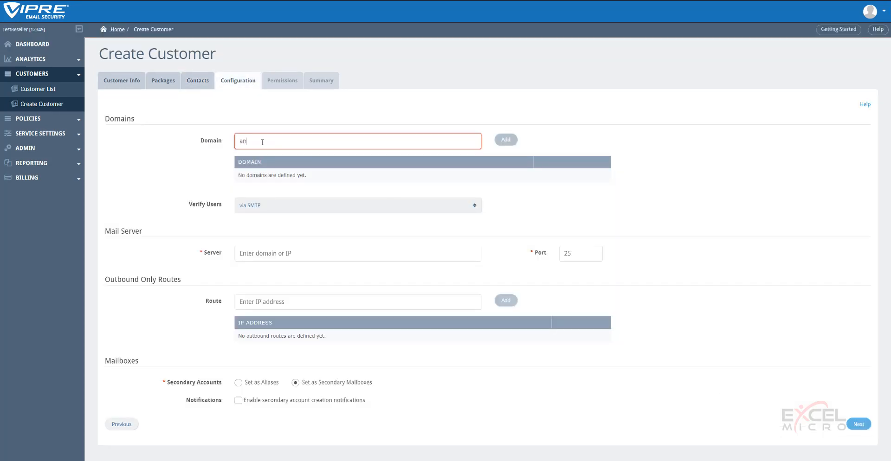
{"action": "type", "text": "otherdomain12345678.com"}
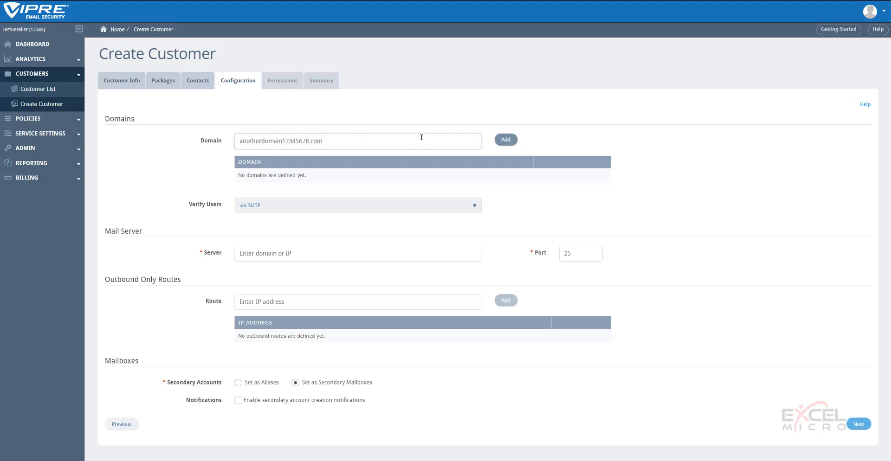
{"action": "left_click_drag", "start_coordinate": [342, 142], "coordinate": [230, 149]}
{"action": "key", "text": "ctrl+c"}
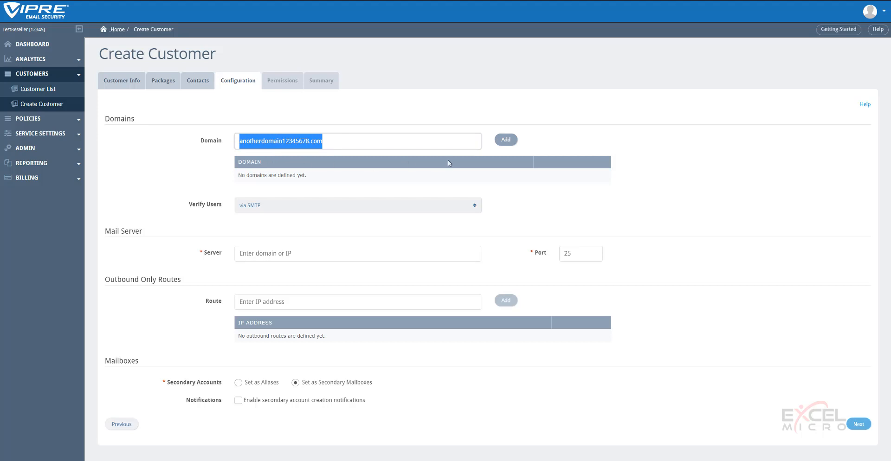
{"action": "left_click", "coordinate": [505, 139]}
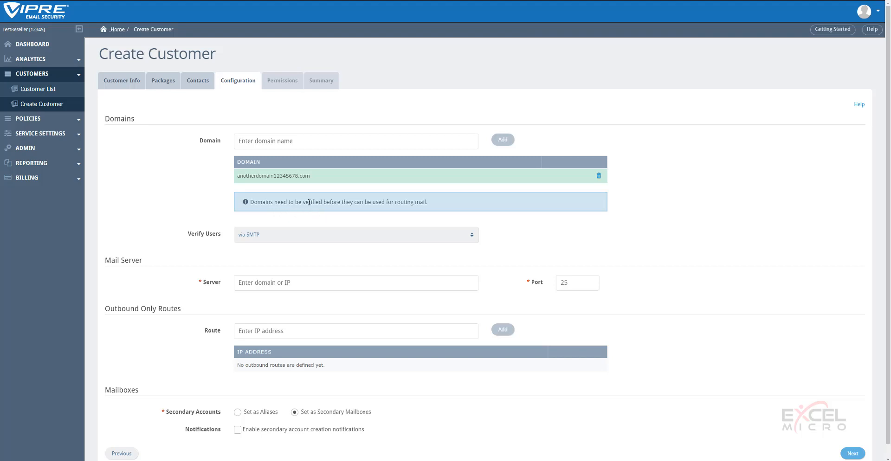
Set user verification to via User List/LDAP, enter mail.anotherdomain12345678.com as the mail server, and continue to the permissions.
{"action": "left_click", "coordinate": [269, 240]}
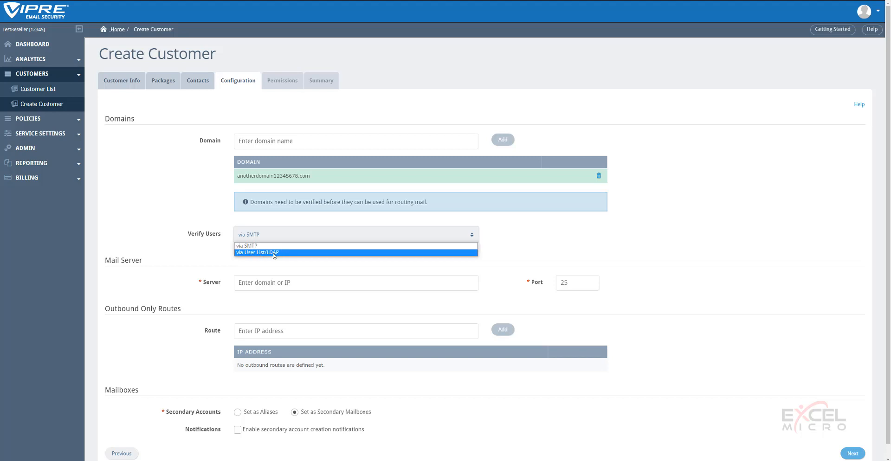
{"action": "left_click", "coordinate": [274, 253]}
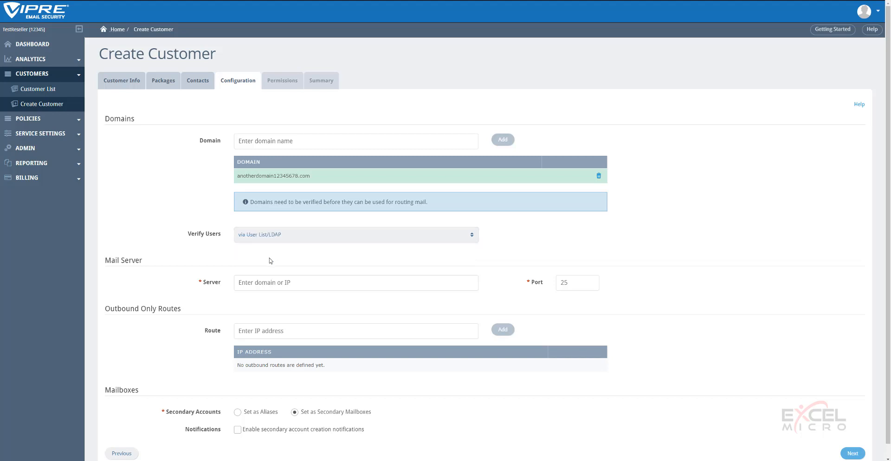
{"action": "left_click", "coordinate": [261, 284]}
{"action": "type", "text": "mail"}
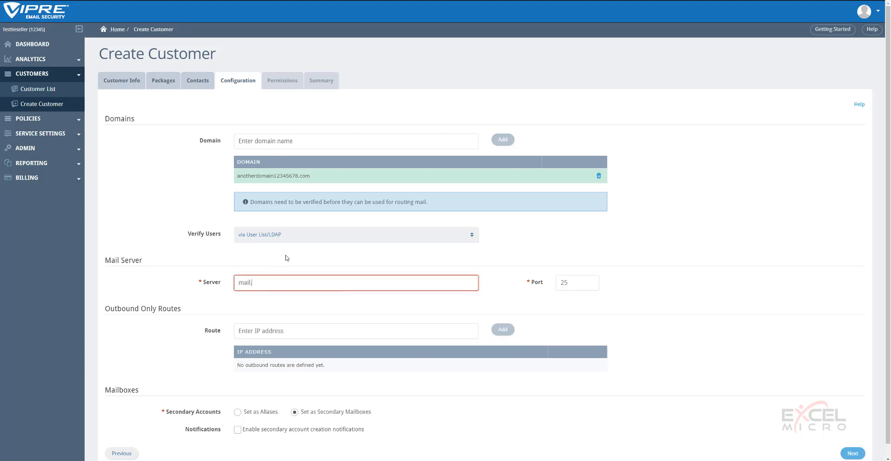
{"action": "type", "text": "."}
{"action": "key", "text": "ctrl+v"}
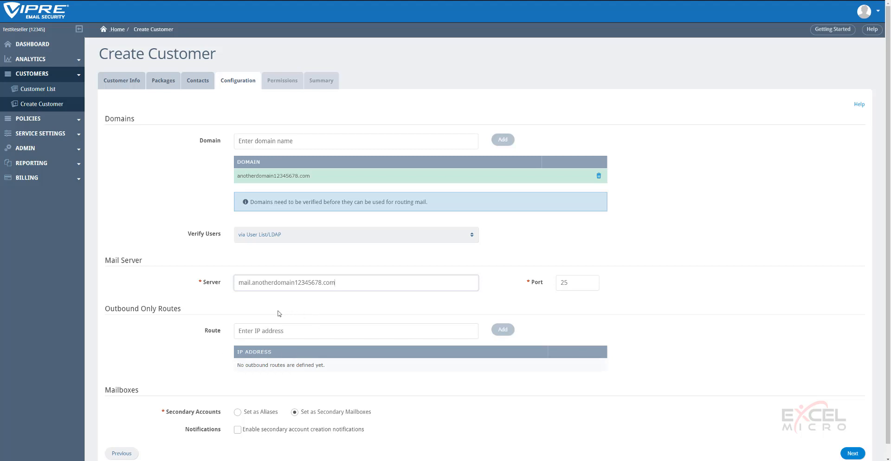
{"action": "scroll", "coordinate": [279, 313], "scroll_direction": "down", "scroll_amount": 1}
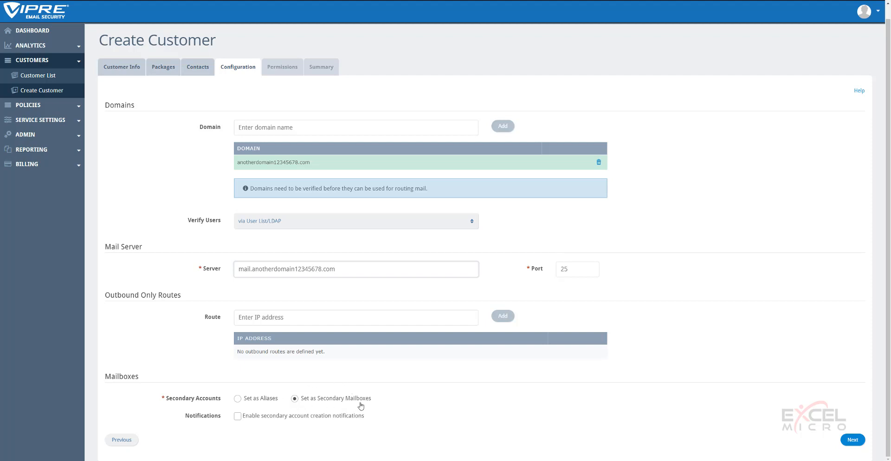
{"action": "left_click", "coordinate": [855, 442]}
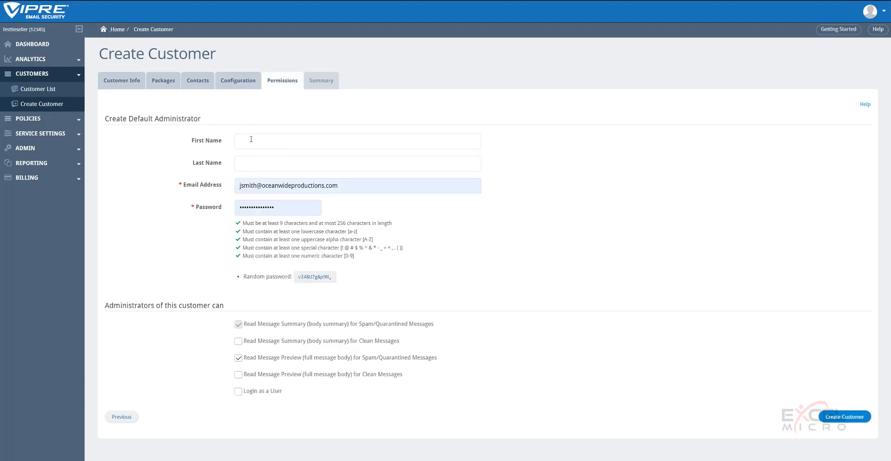
Enter "Admin" as both the first and last name of the default administrator.
{"action": "left_click", "coordinate": [274, 142]}
{"action": "type", "text": "Admin"}
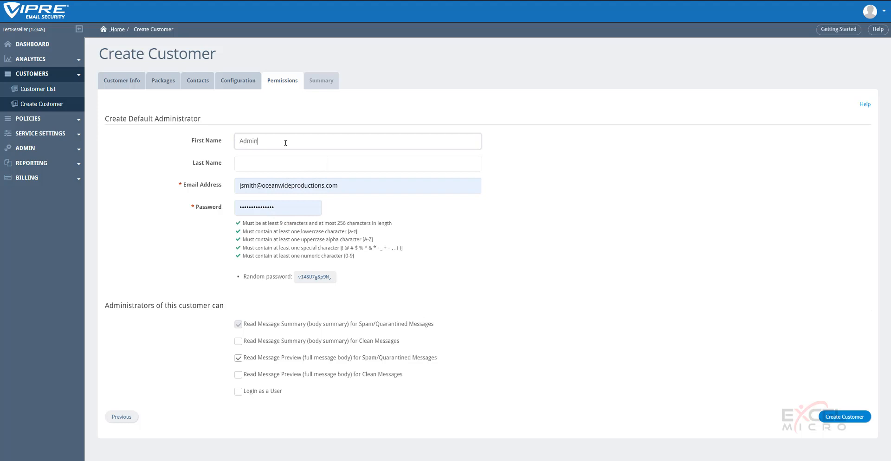
{"action": "key", "text": "Tab"}
{"action": "type", "text": "Admi"}
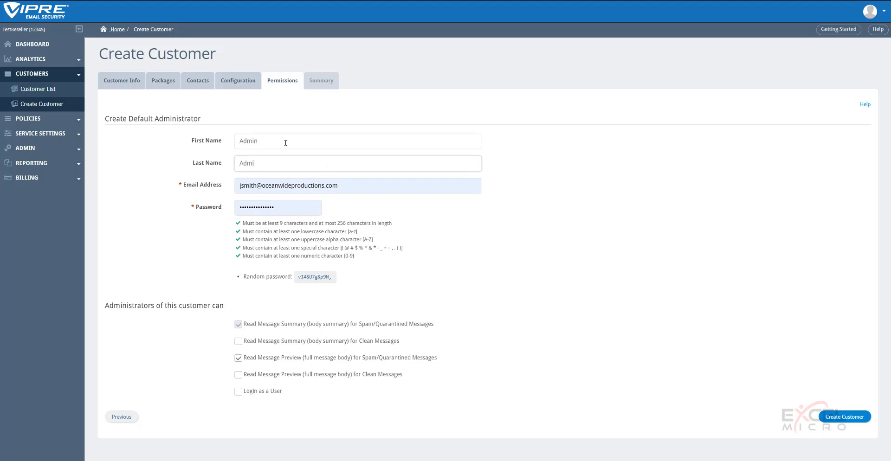
{"action": "type", "text": "n"}
Replace the prefilled administrator e-mail with an admin address on the customer's new domain.
{"action": "key", "text": "Tab"}
{"action": "key", "text": "BackSpace"}
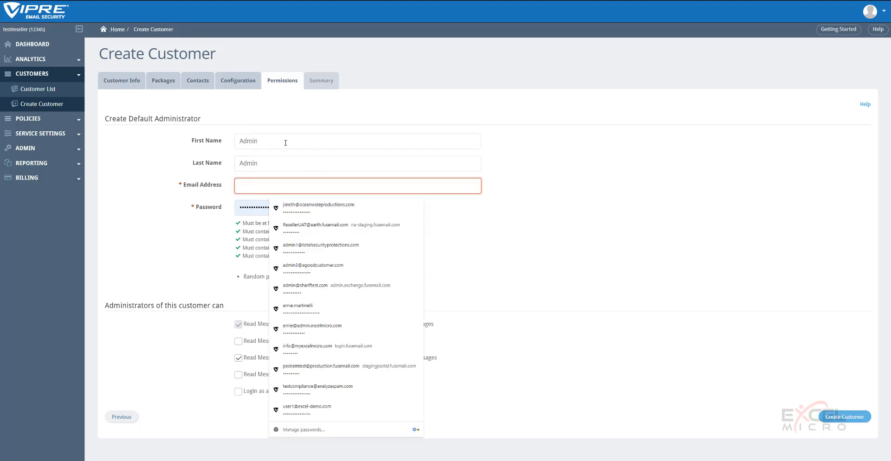
{"action": "left_click", "coordinate": [577, 195]}
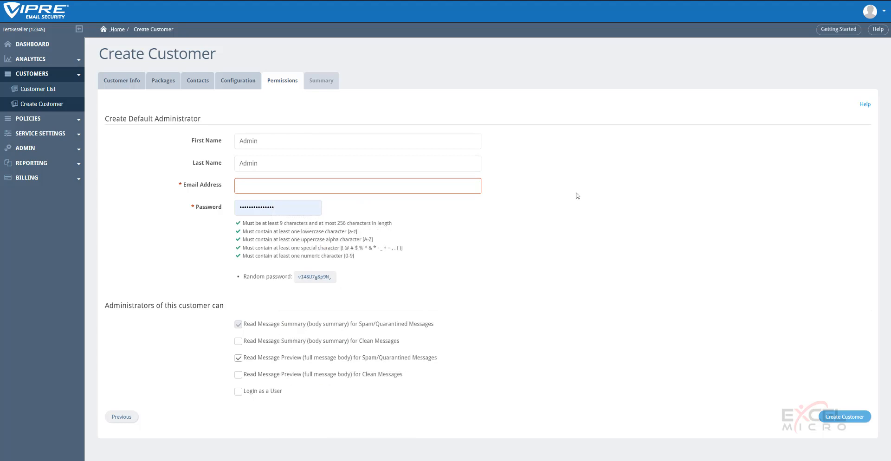
{"action": "left_click", "coordinate": [269, 185]}
{"action": "key", "text": "ctrl+v"}
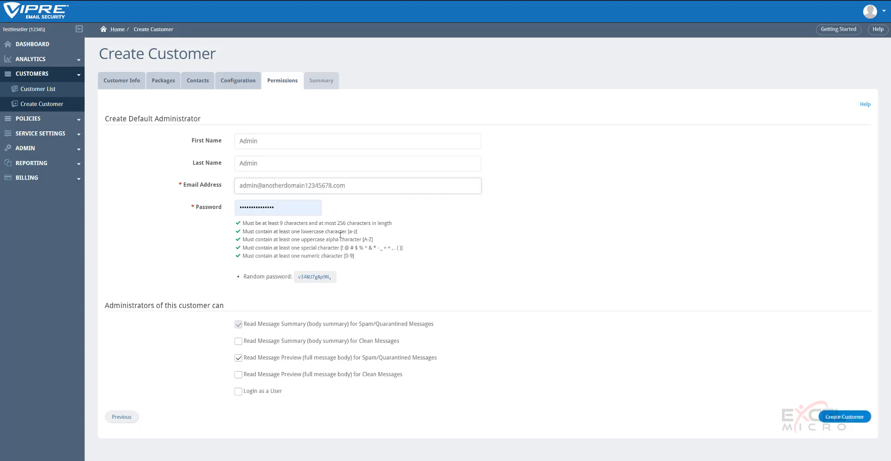
Use the suggested random password for the default administrator, create the customer without saving the login in the browser, and complete the summary.
{"action": "left_click", "coordinate": [318, 278]}
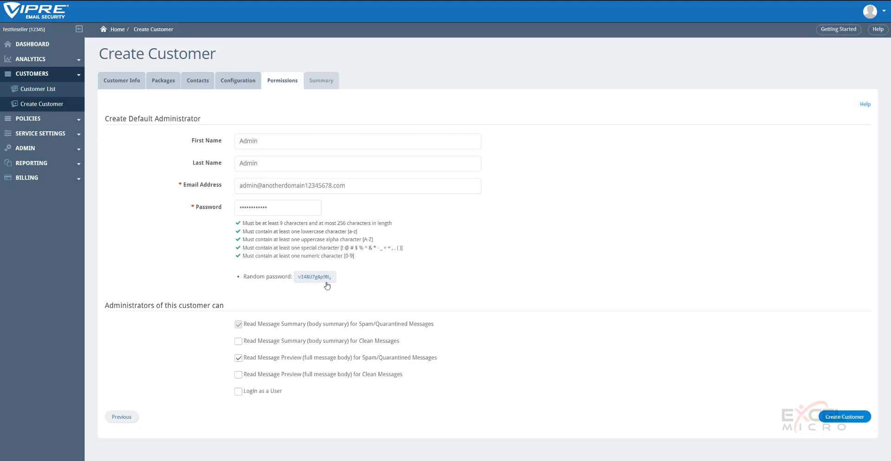
{"action": "left_click", "coordinate": [835, 419]}
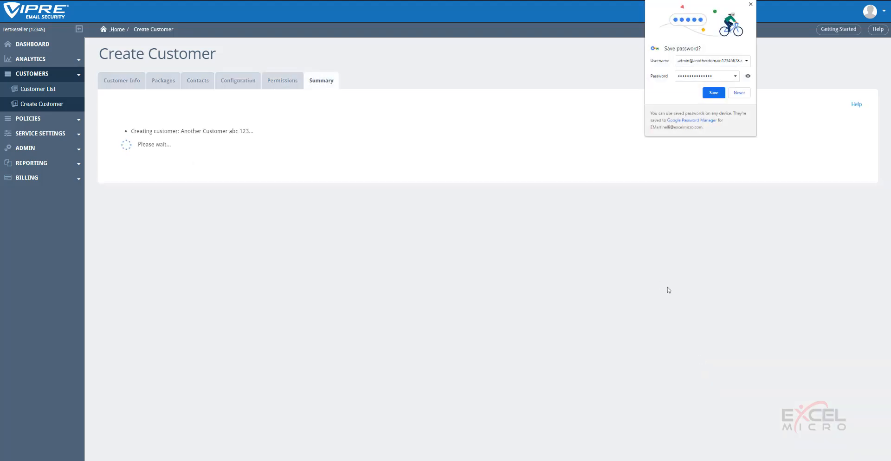
{"action": "left_click", "coordinate": [751, 4]}
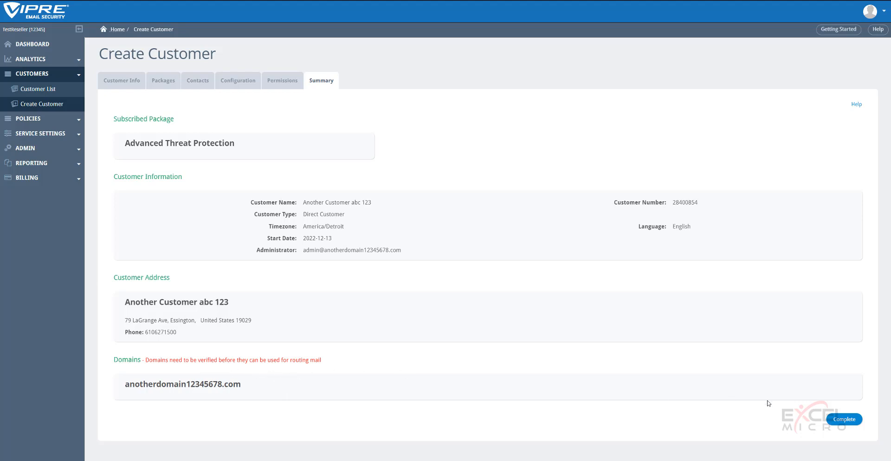
{"action": "left_click", "coordinate": [840, 420]}
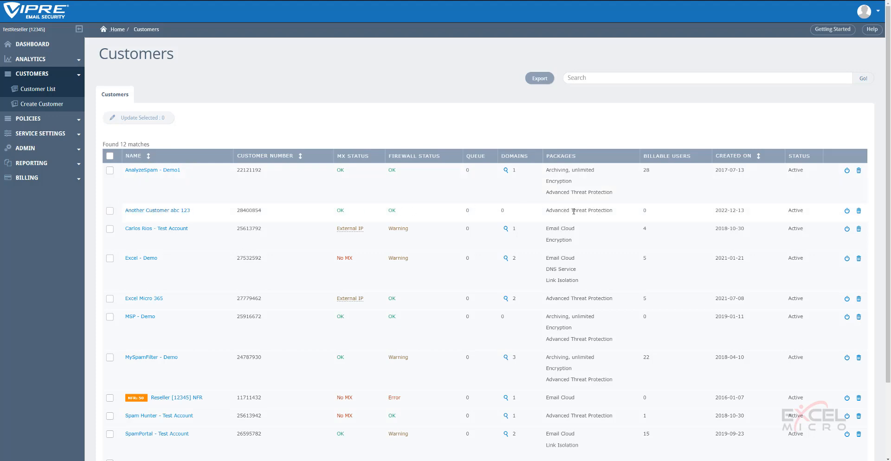
Open the new customer Another Customer abc 123 from the customer list and go to its user list.
{"action": "left_click", "coordinate": [173, 212]}
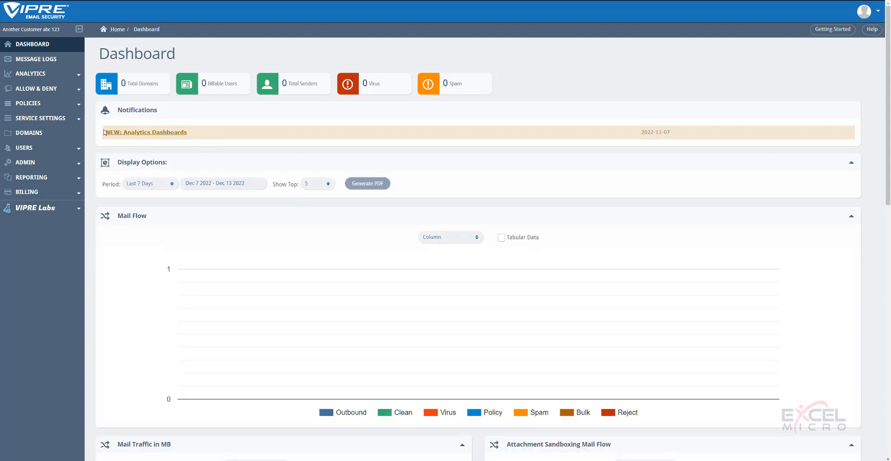
{"action": "left_click", "coordinate": [40, 150]}
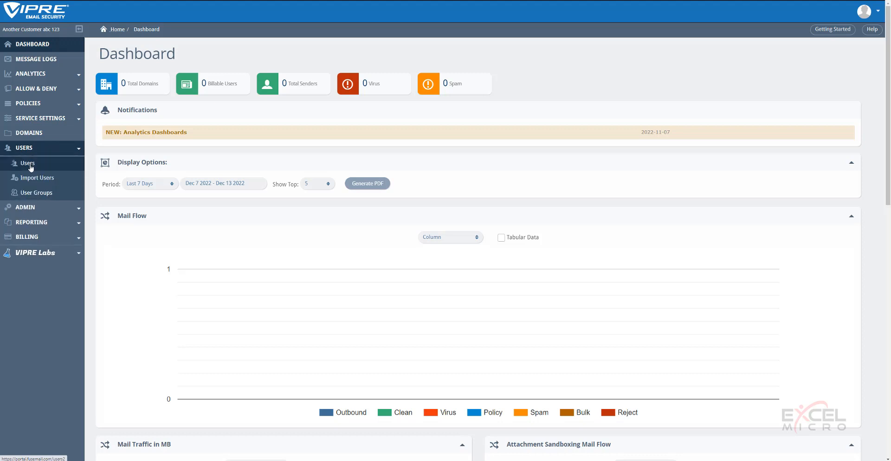
{"action": "left_click", "coordinate": [28, 164]}
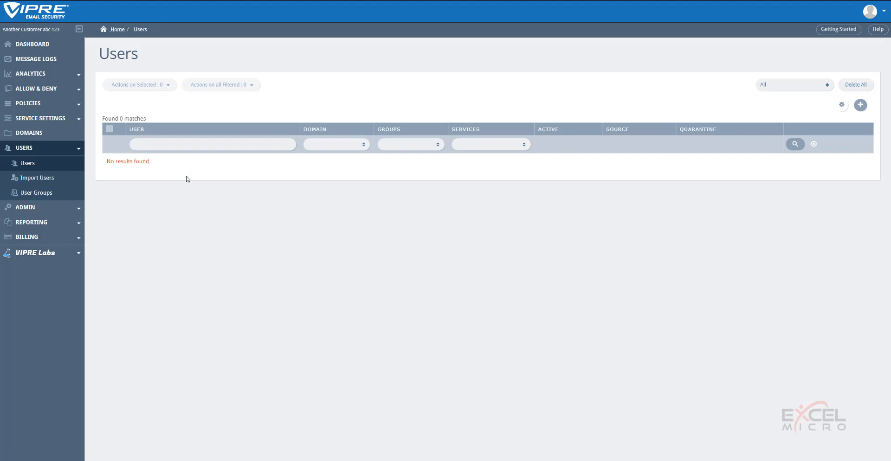
Examine the form for adding a user, clearing the prefilled user name and password, and close it without saving.
{"action": "left_click", "coordinate": [861, 106]}
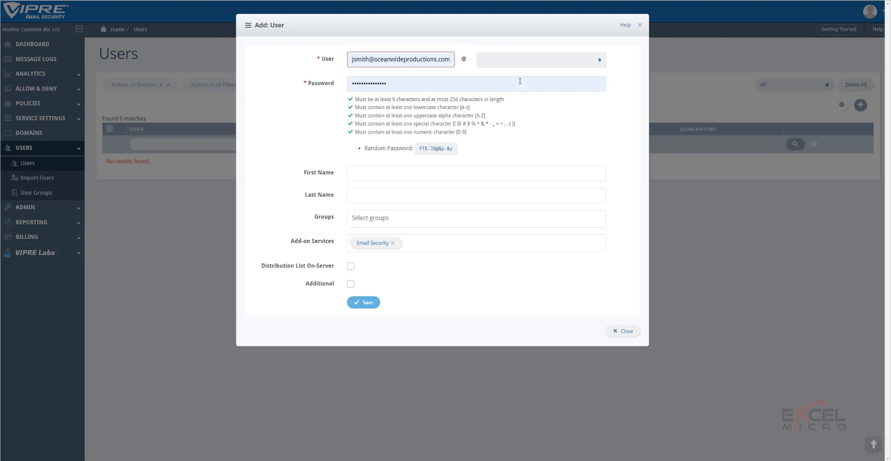
{"action": "left_click_drag", "start_coordinate": [454, 60], "coordinate": [281, 73]}
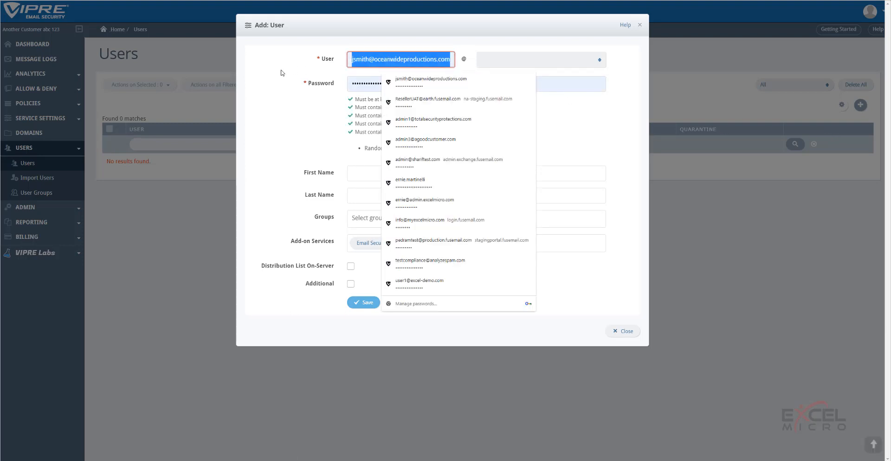
{"action": "key", "text": "BackSpace"}
{"action": "left_click", "coordinate": [523, 58]}
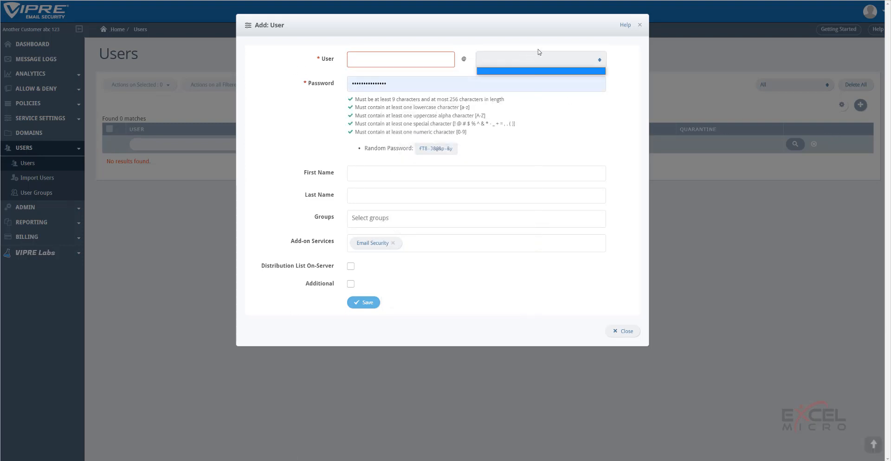
{"action": "left_click_drag", "start_coordinate": [421, 82], "coordinate": [296, 92]}
{"action": "key", "text": "BackSpace"}
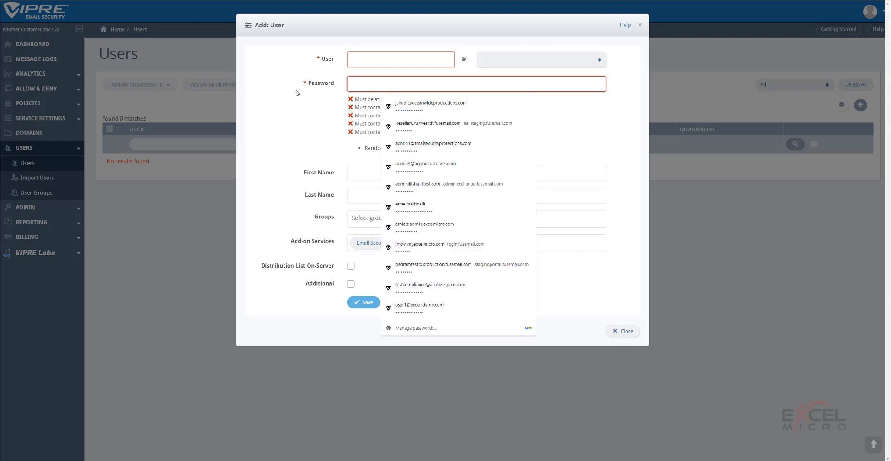
{"action": "left_click", "coordinate": [315, 108]}
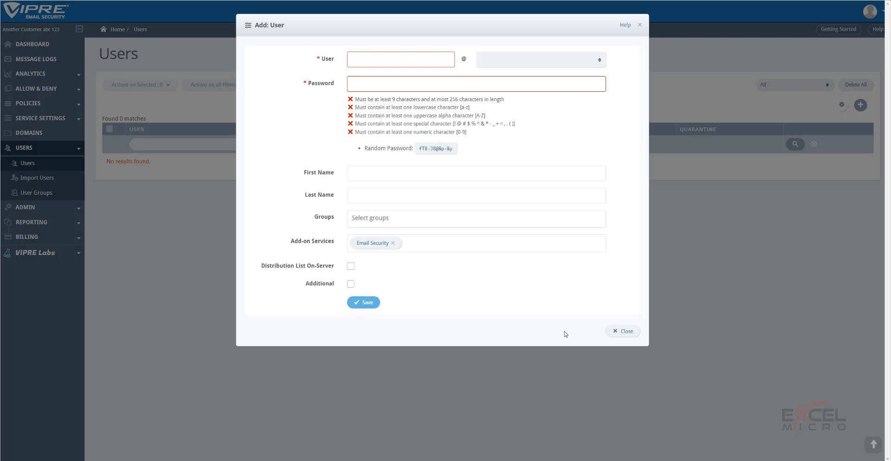
{"action": "left_click", "coordinate": [623, 332]}
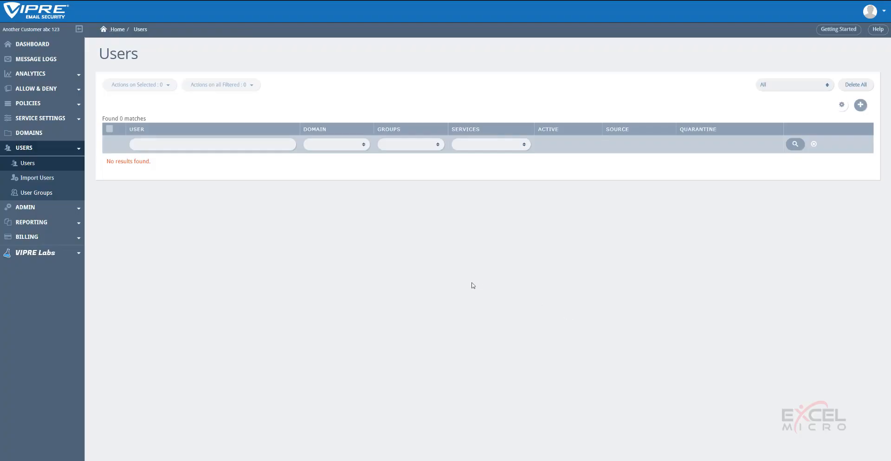
Look at the customer's user import and user group pages, and return to the user list.
{"action": "left_click", "coordinate": [42, 179]}
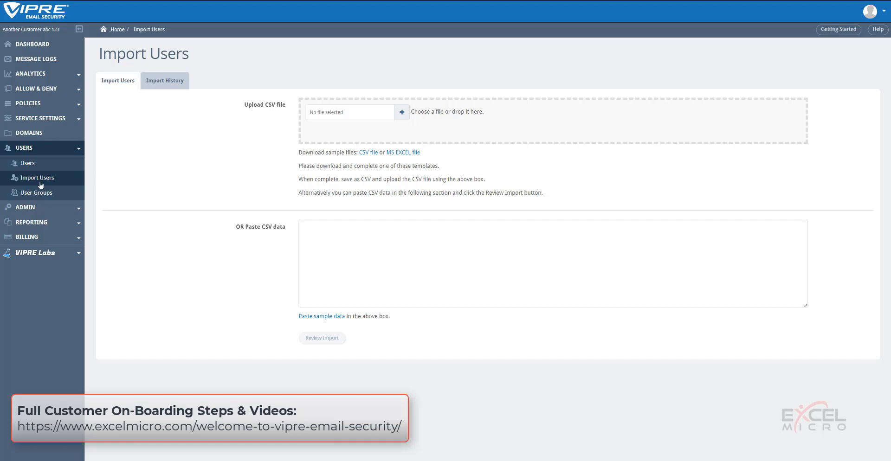
{"action": "left_click", "coordinate": [31, 193]}
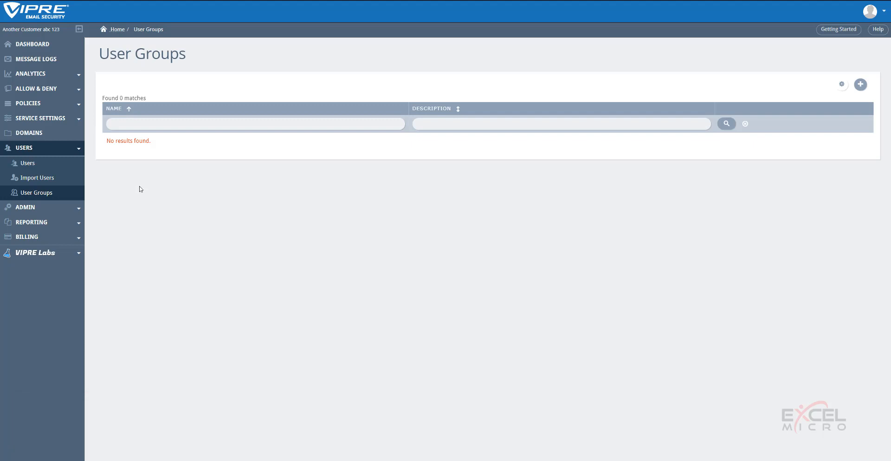
{"action": "left_click", "coordinate": [51, 167]}
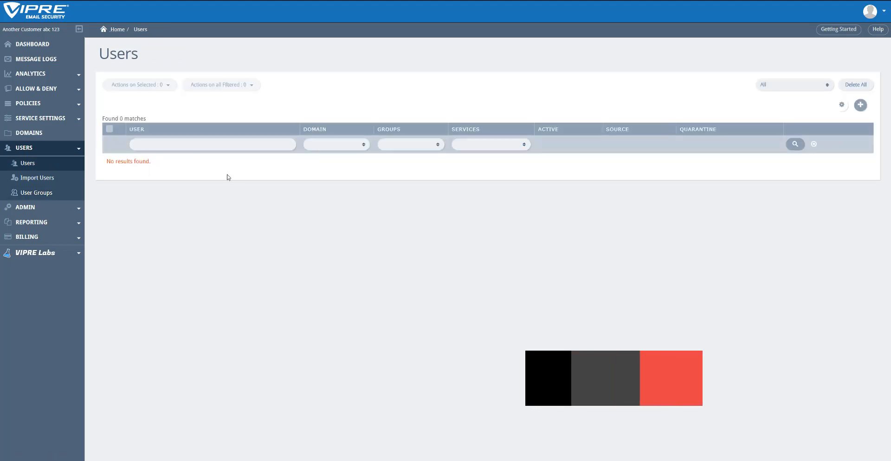